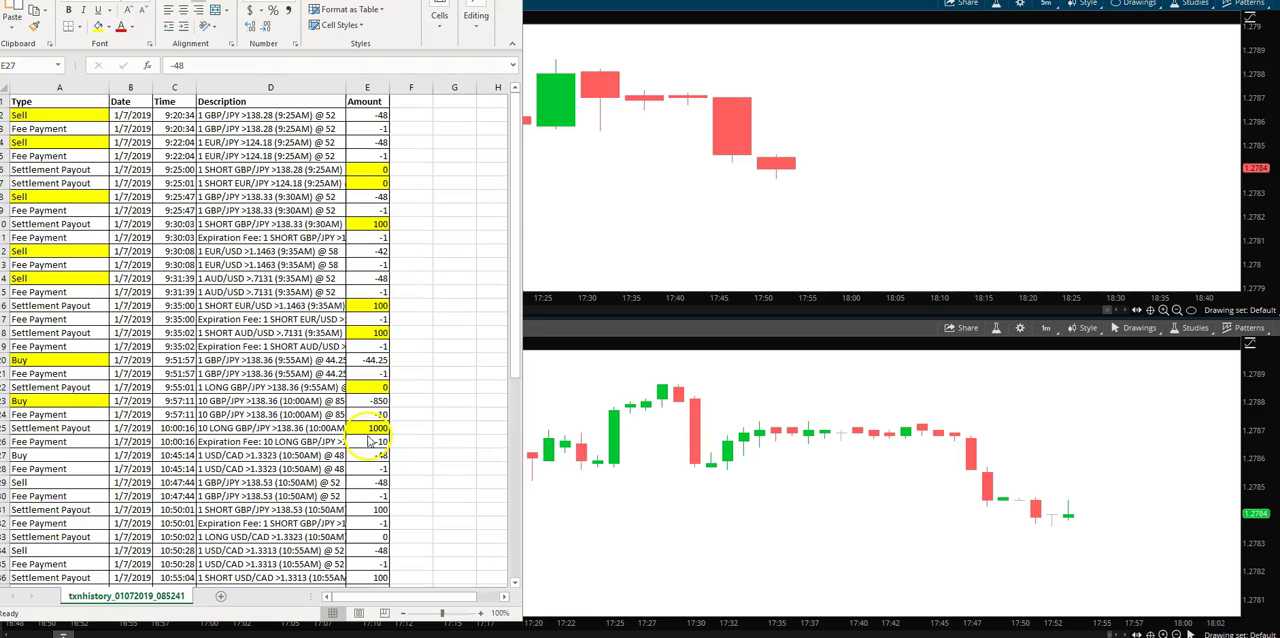
pyautogui.scroll(-2, 357, 437)
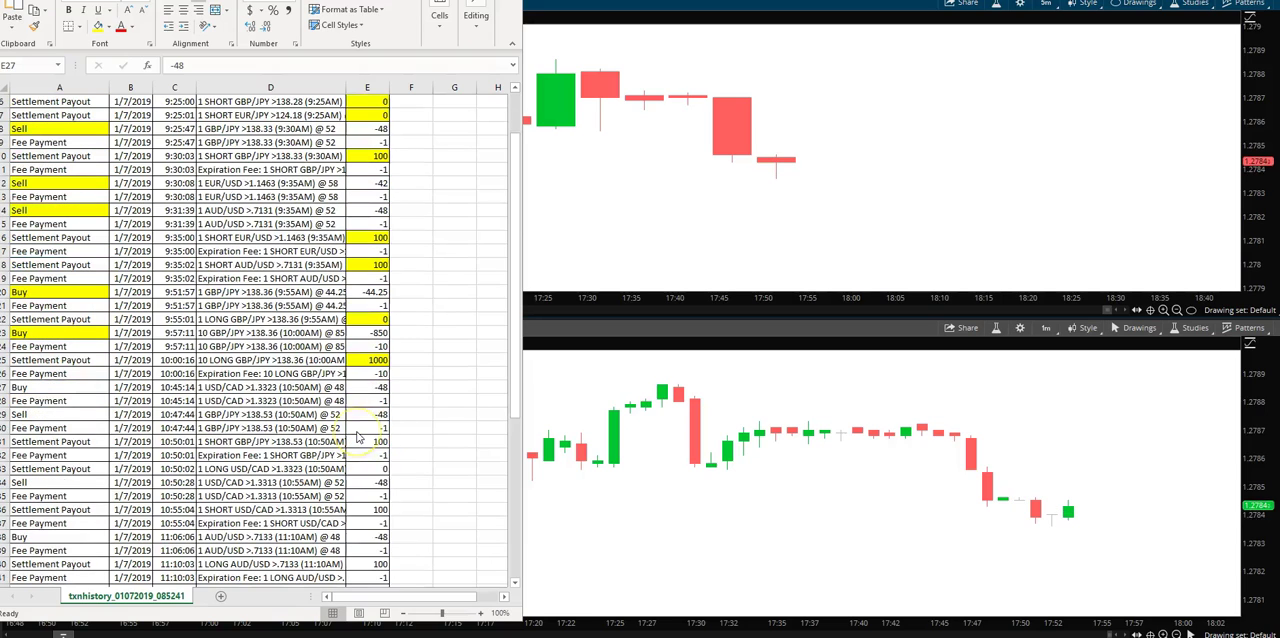
pyautogui.scroll(-1, 262, 372)
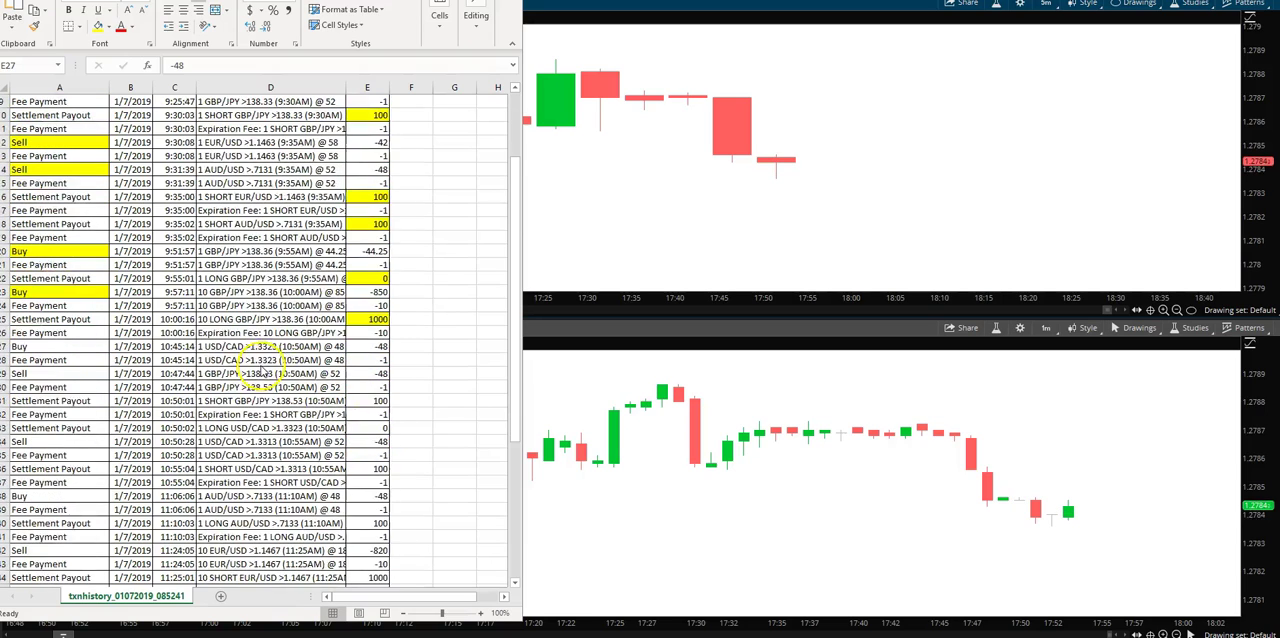
pyautogui.scroll(-1, 262, 372)
pyautogui.scroll(-1, 262, 372)
pyautogui.scroll(-1, 262, 380)
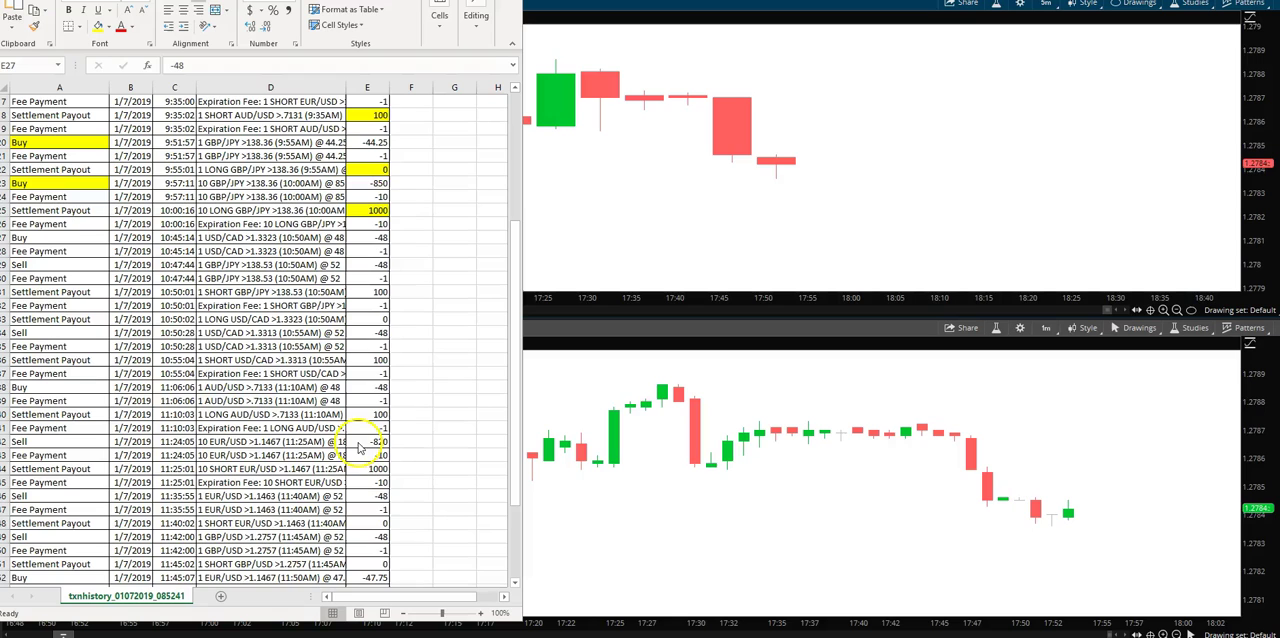
pyautogui.scroll(-1, 360, 447)
pyautogui.scroll(-1, 360, 440)
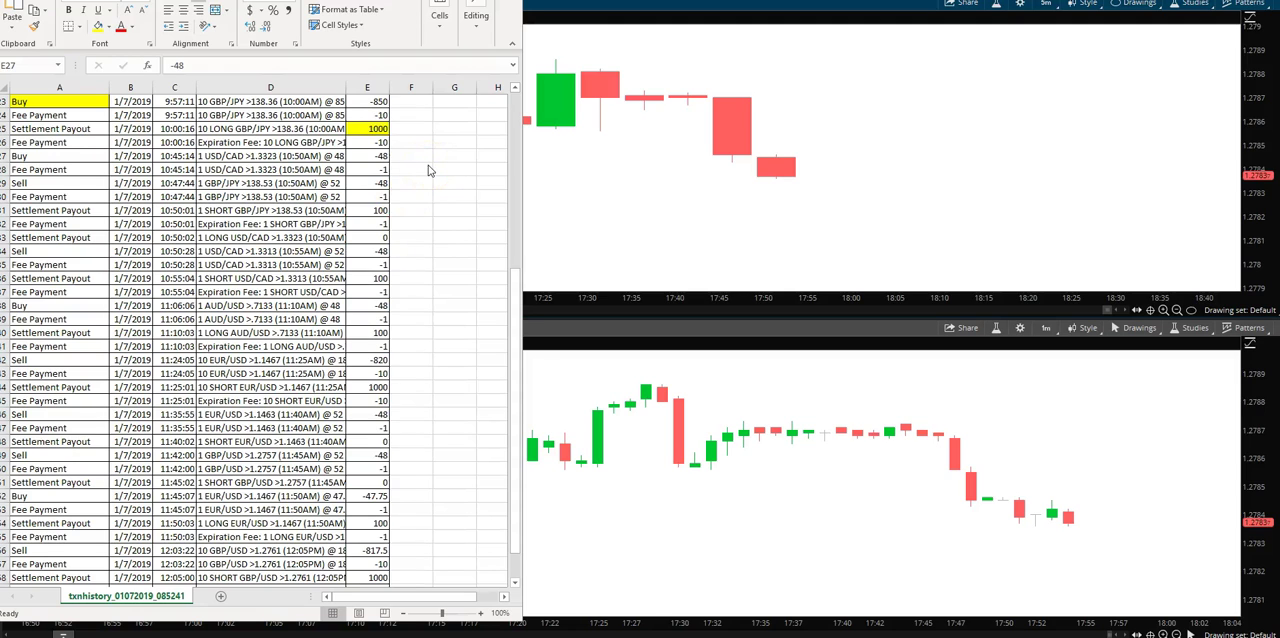
pyautogui.scroll(-1, 428, 170)
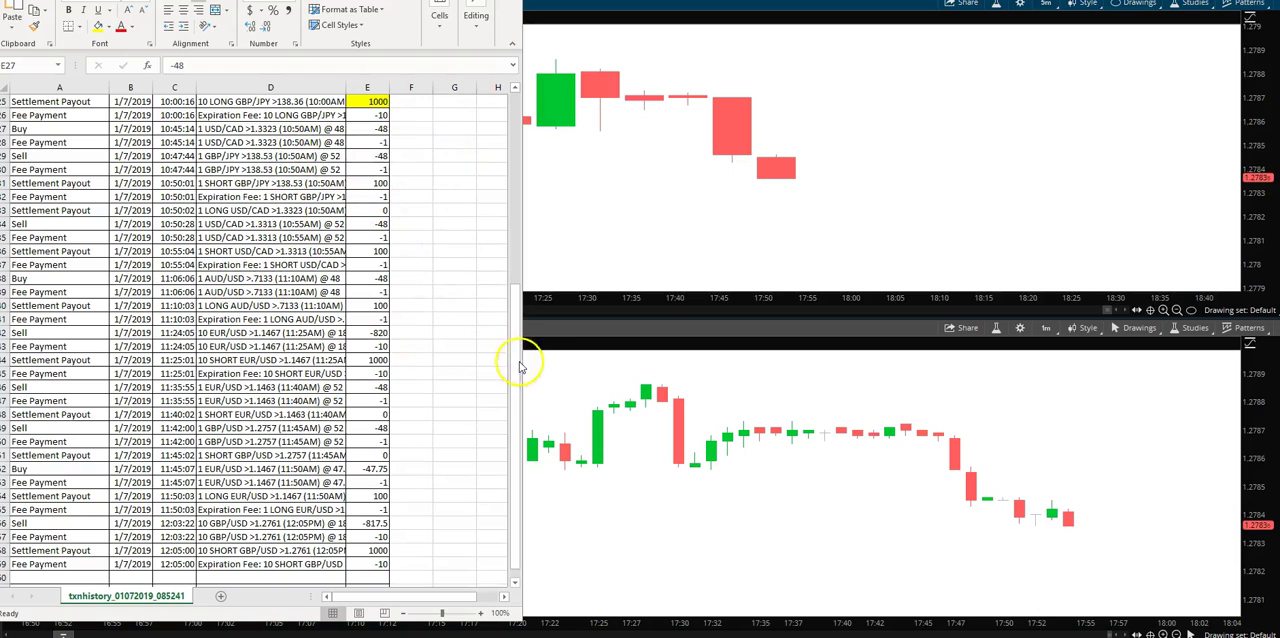
pyautogui.moveTo(508, 310); pyautogui.dragTo(513, 110)
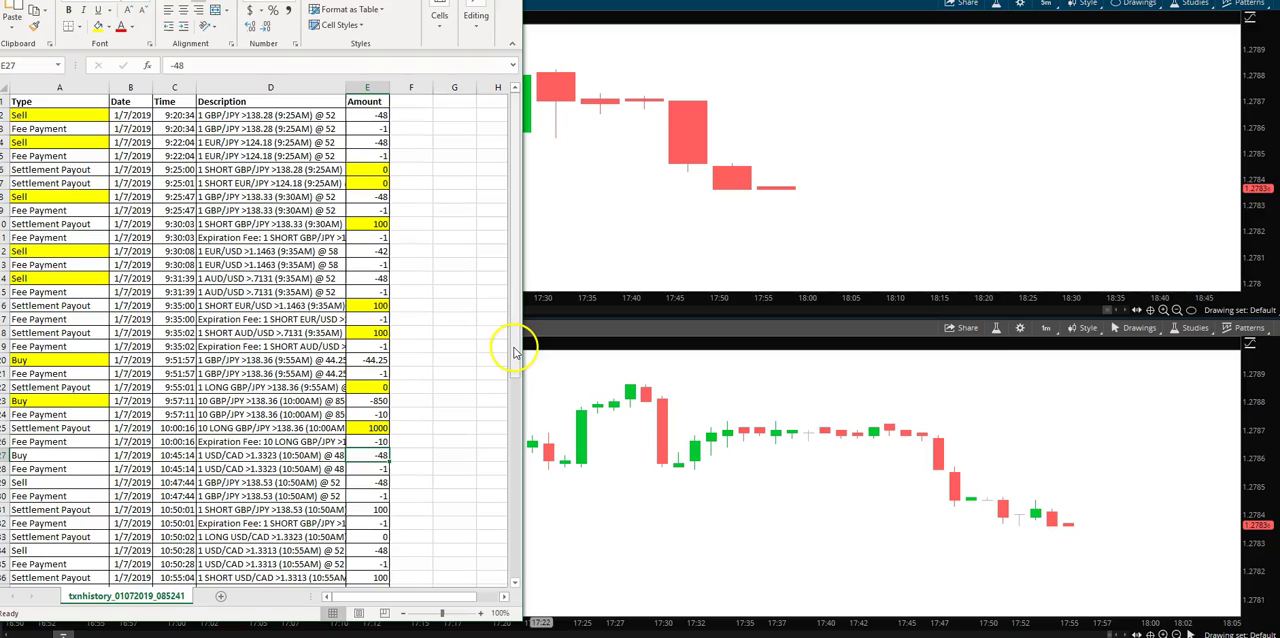
pyautogui.moveTo(513, 347); pyautogui.dragTo(507, 384)
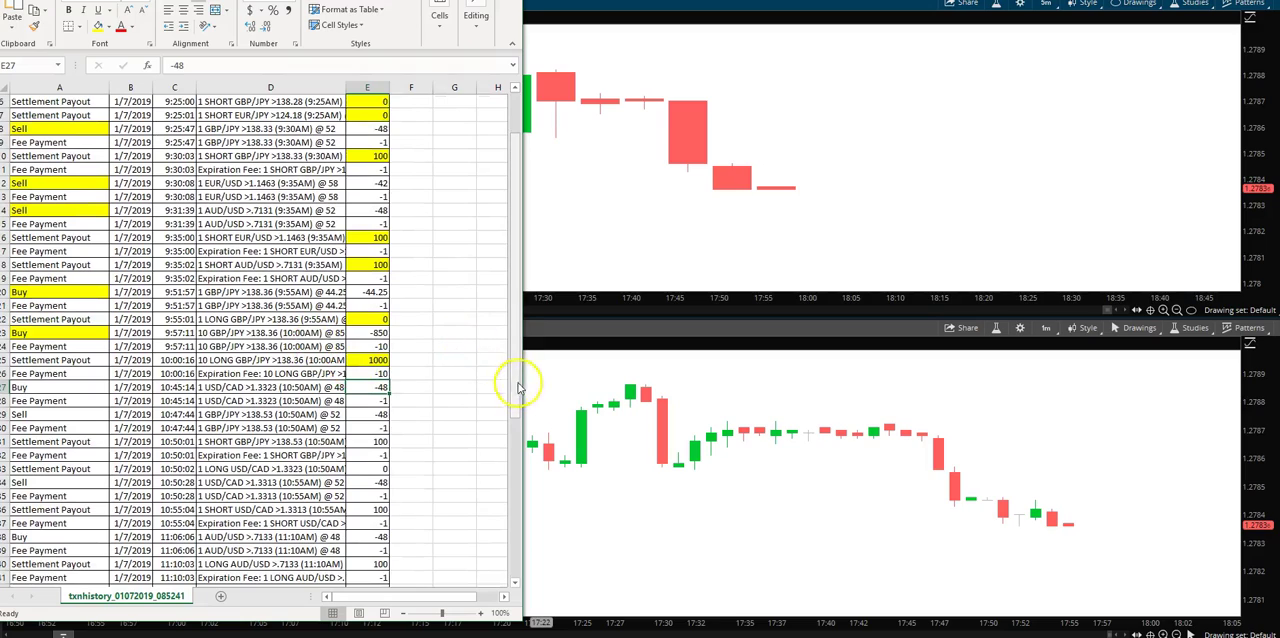
pyautogui.moveTo(513, 385); pyautogui.dragTo(519, 580)
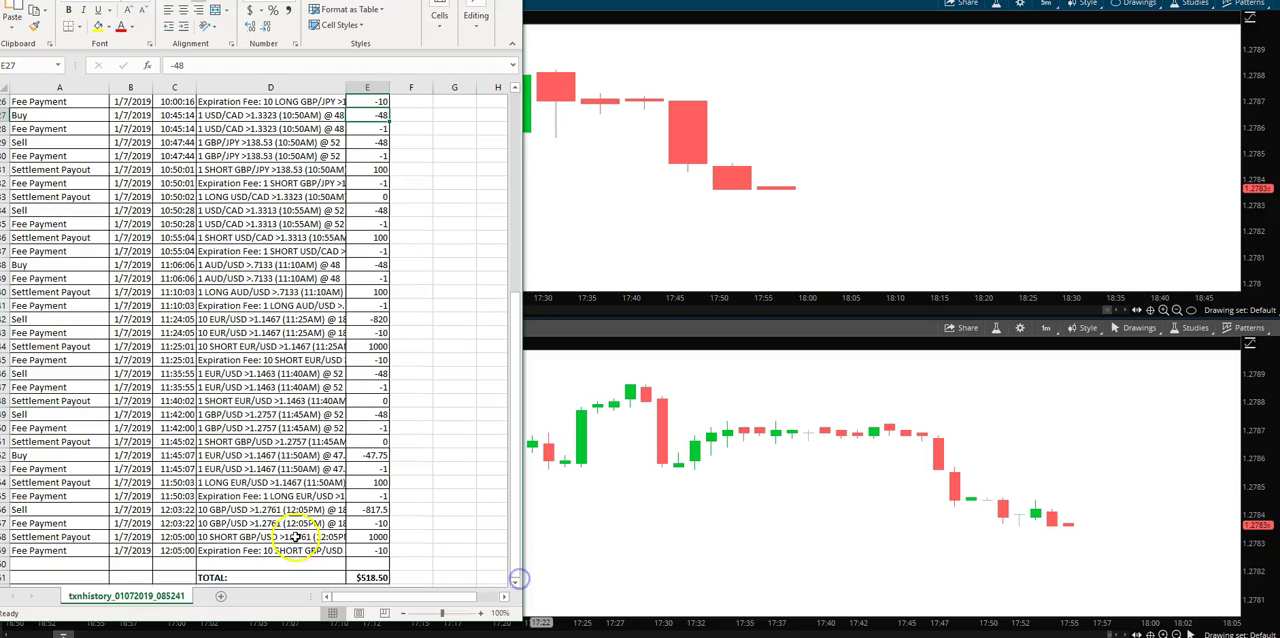